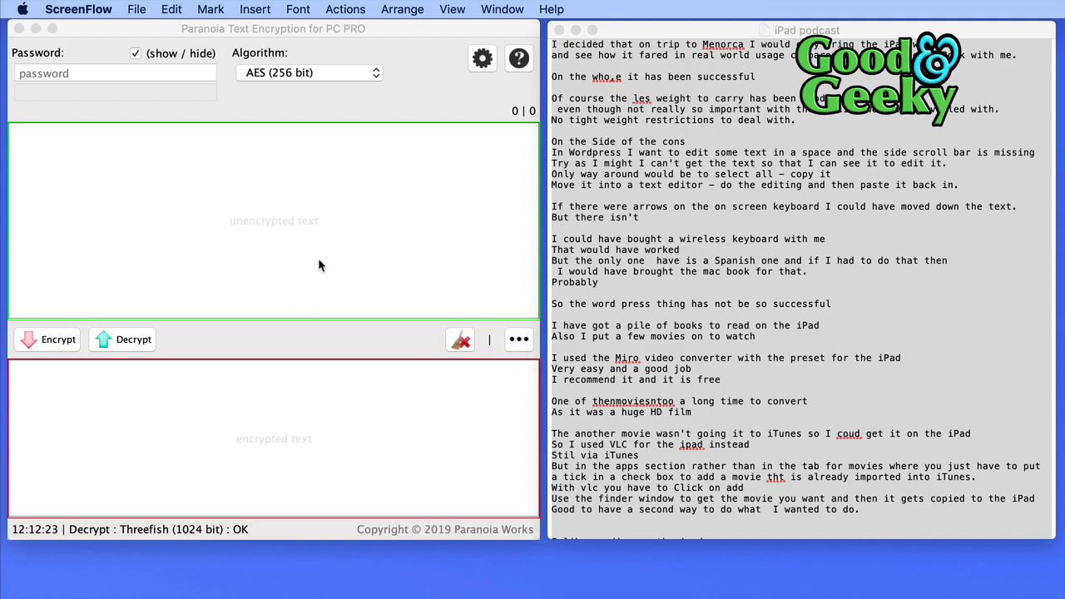
Enter a four-digit encryption password in the Paranoia Password field.
click(100, 33)
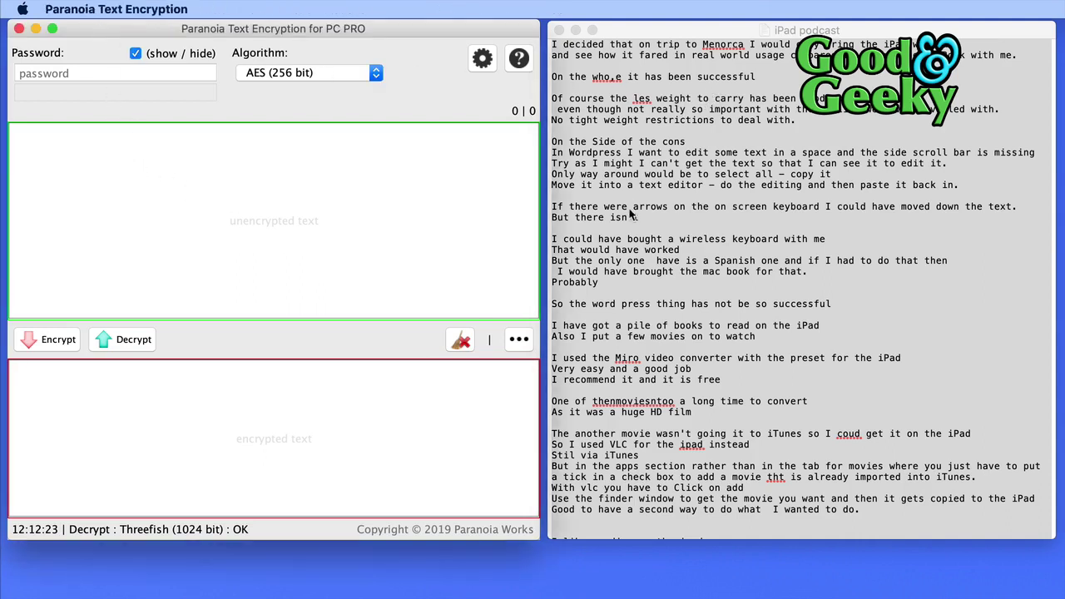
click(82, 72)
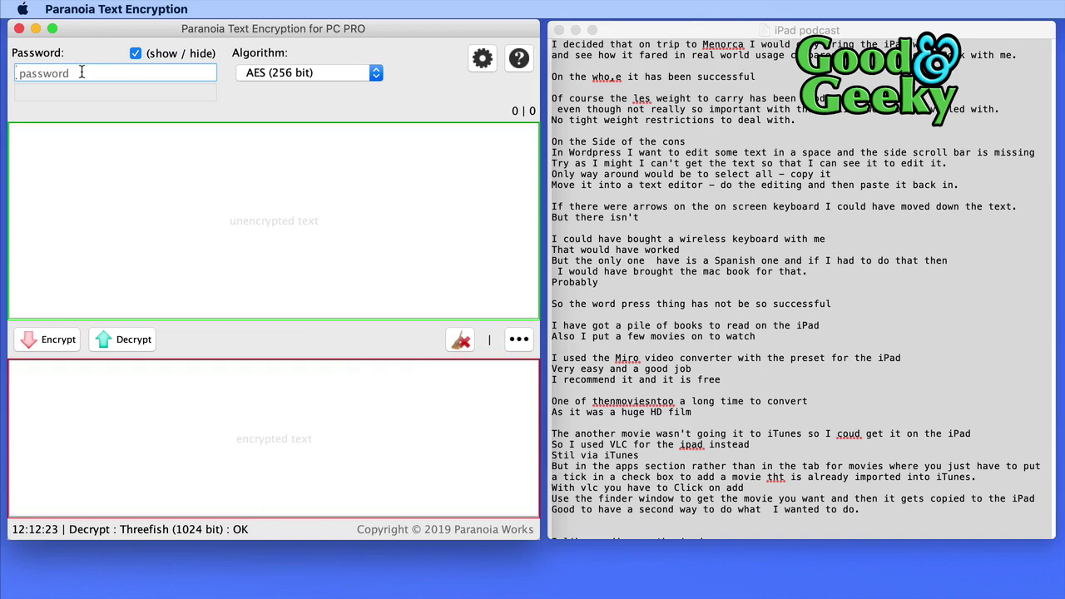
text(1234)
Paste all the iPad podcast notes from TextEdit into the unencrypted pane and maximise the window, keeping AES.
click(620, 106)
key(super+a)
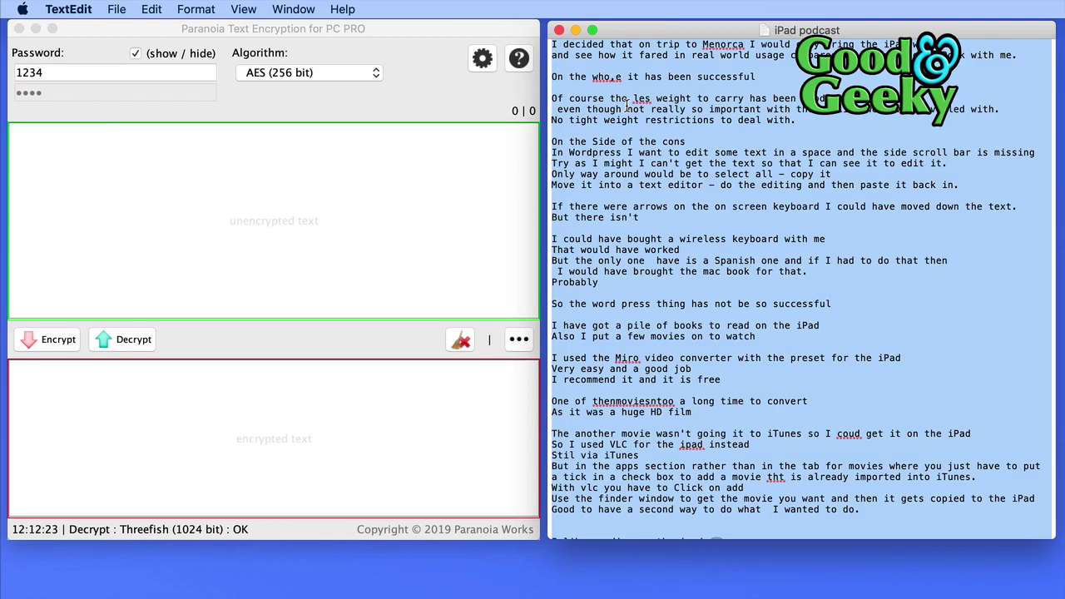
key(super+c)
click(59, 162)
key(super+v)
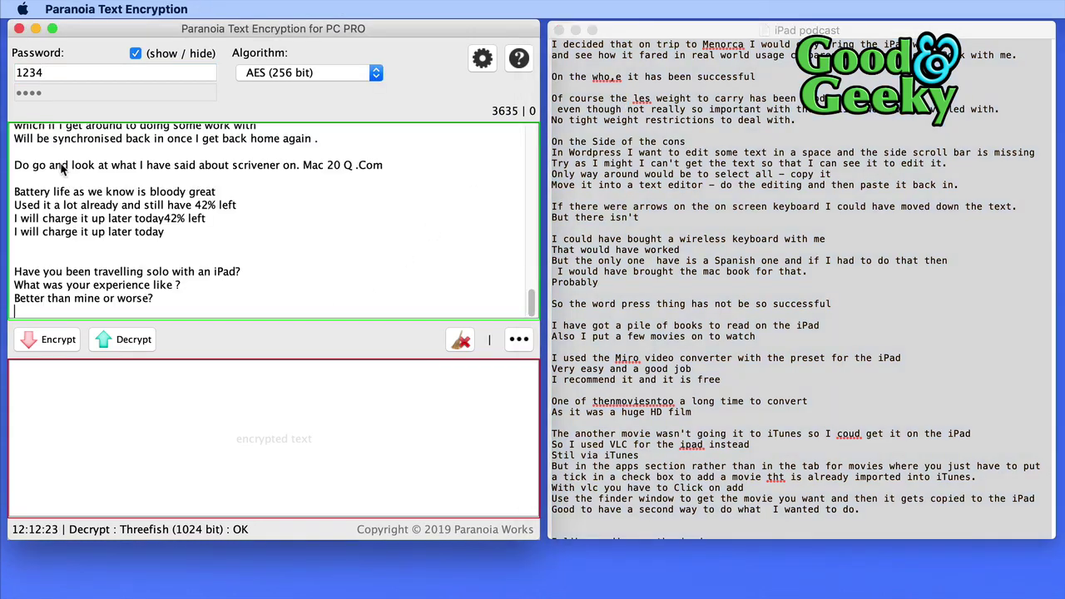
key(ctrl+alt+Return)
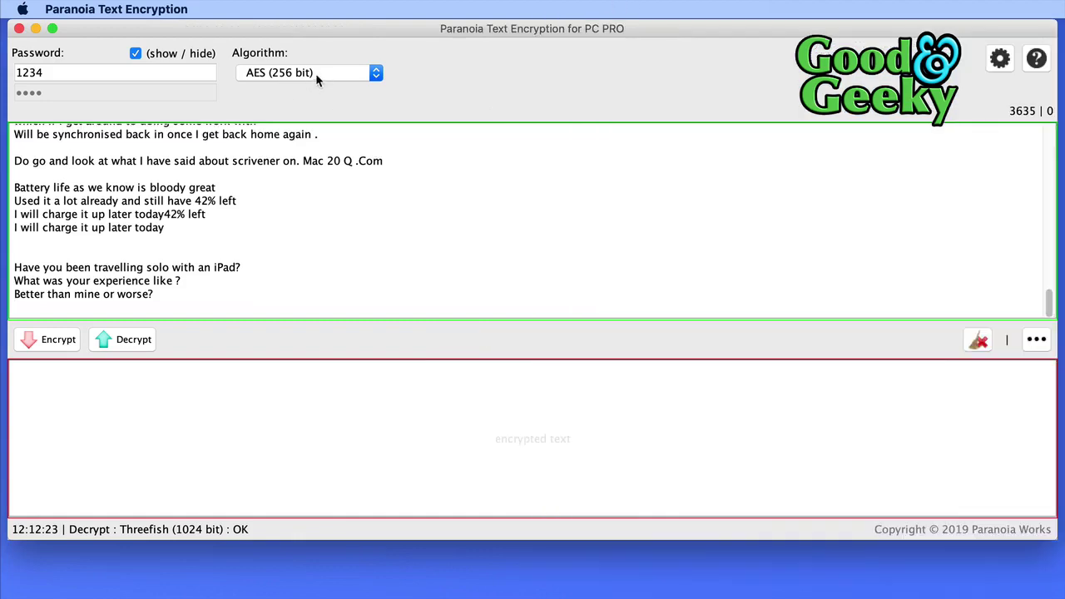
click(316, 73)
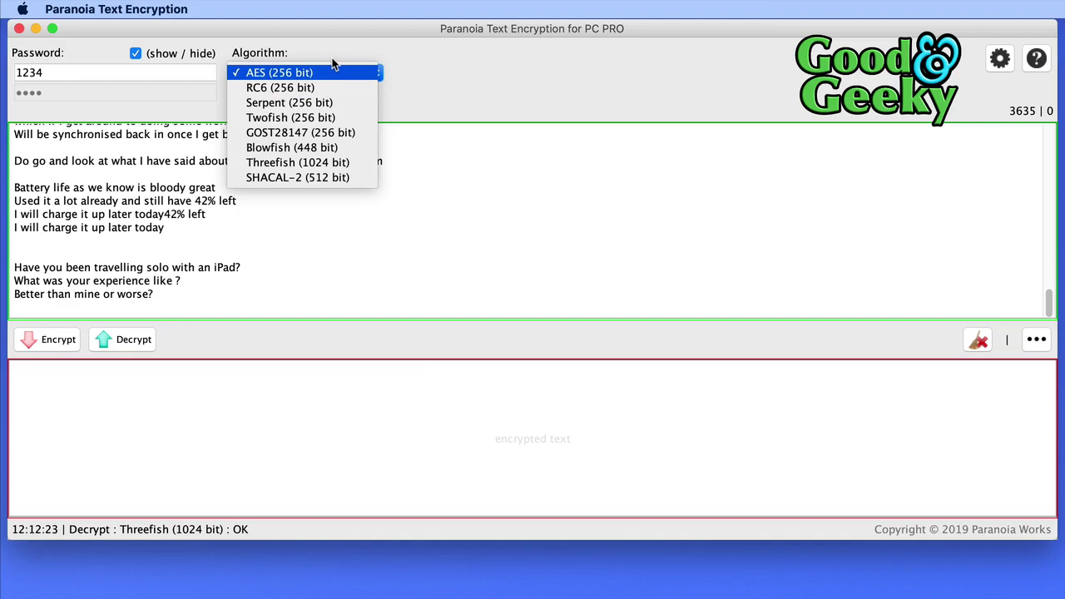
Encrypt the podcast notes with AES (256 bit).
click(333, 67)
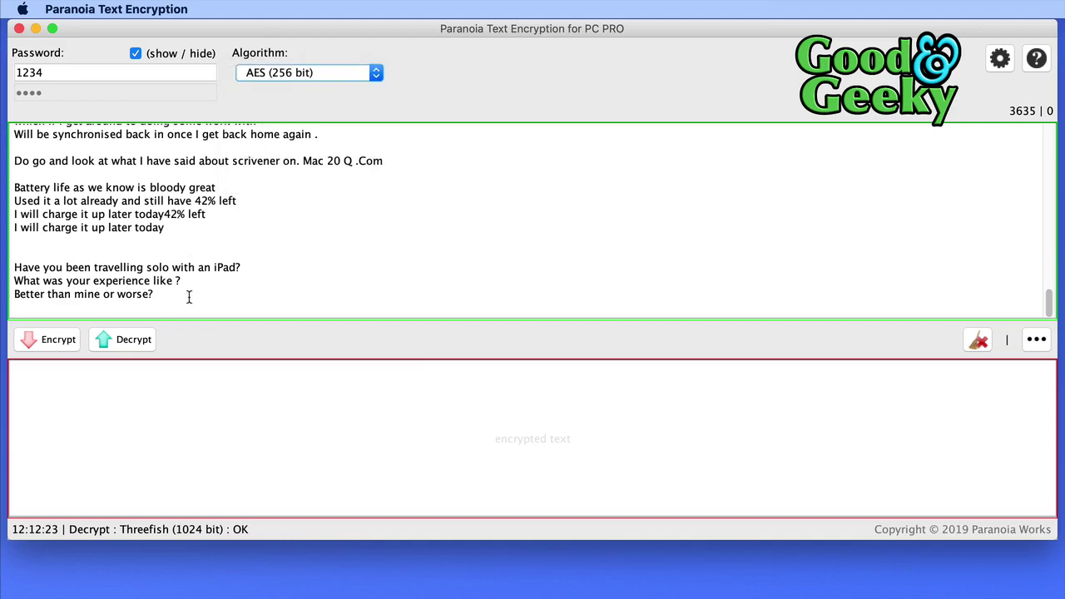
click(58, 340)
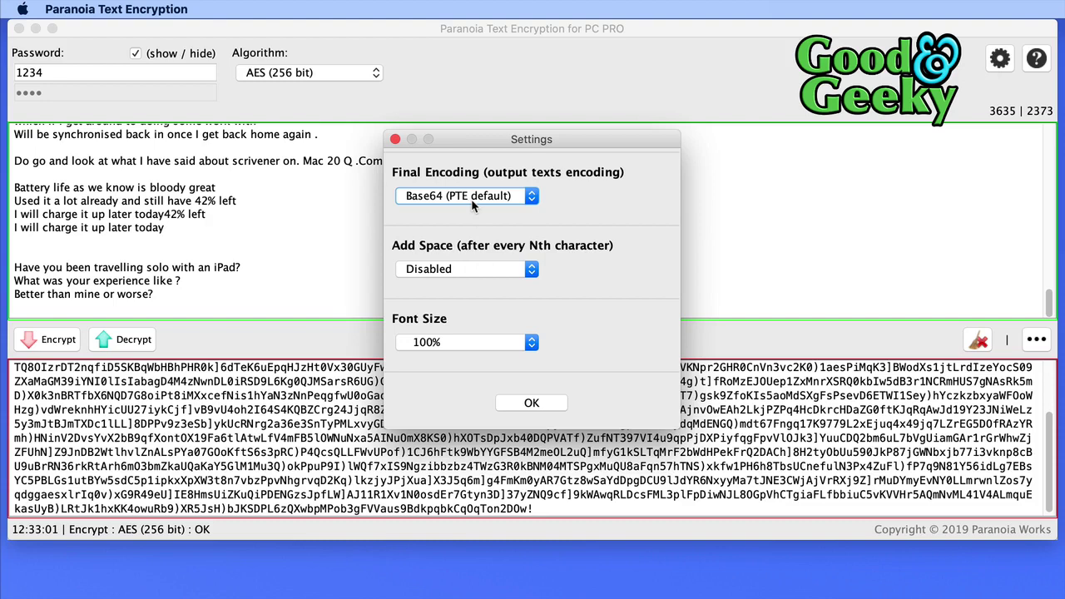
In Settings, keep Base64 final encoding and set Add Space to 10 characters.
click(471, 199)
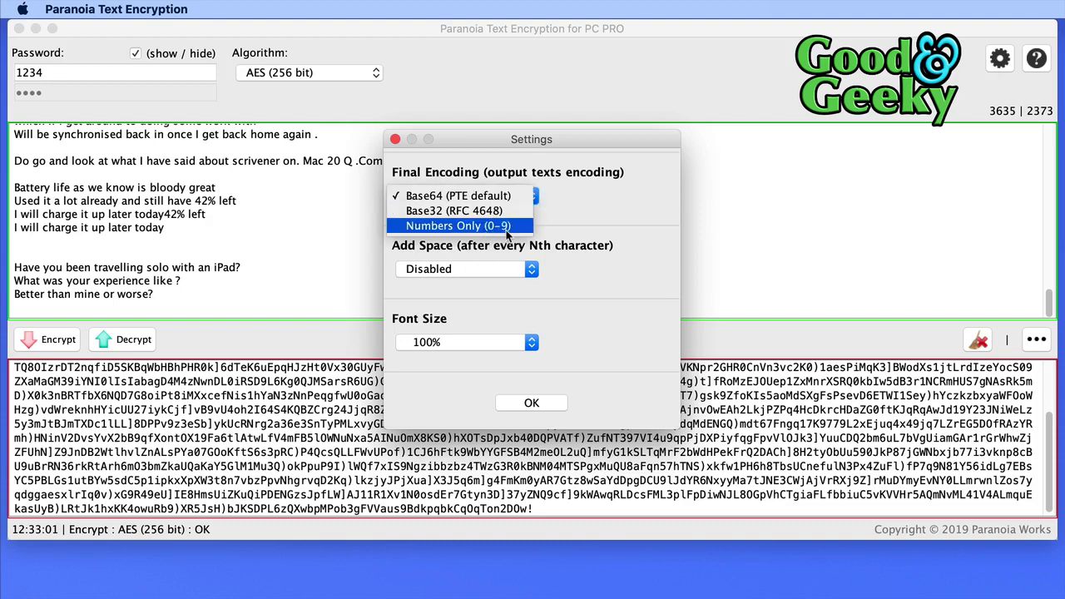
click(555, 203)
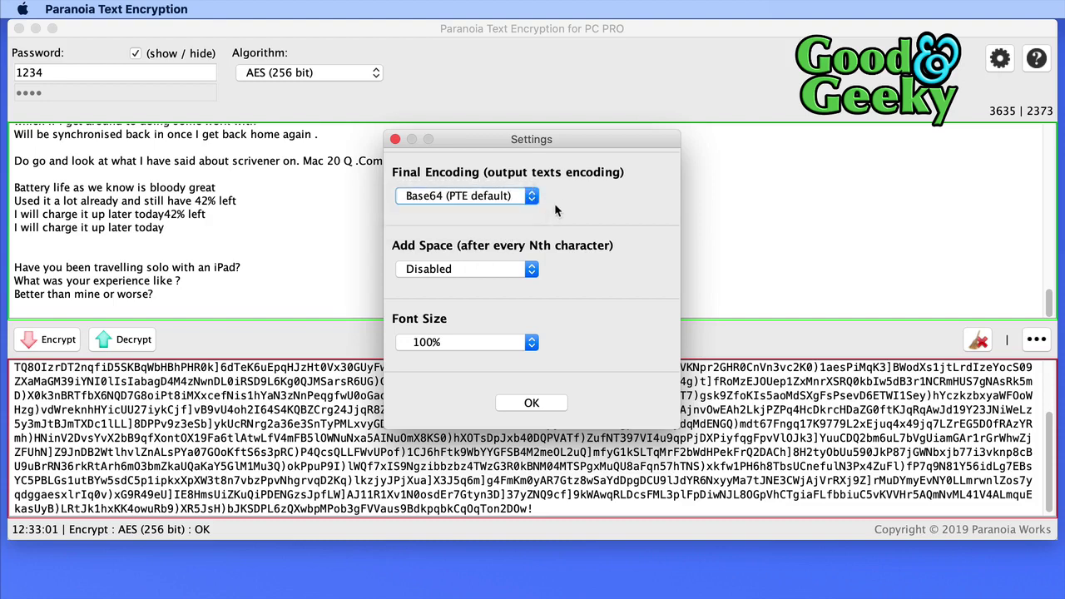
click(488, 267)
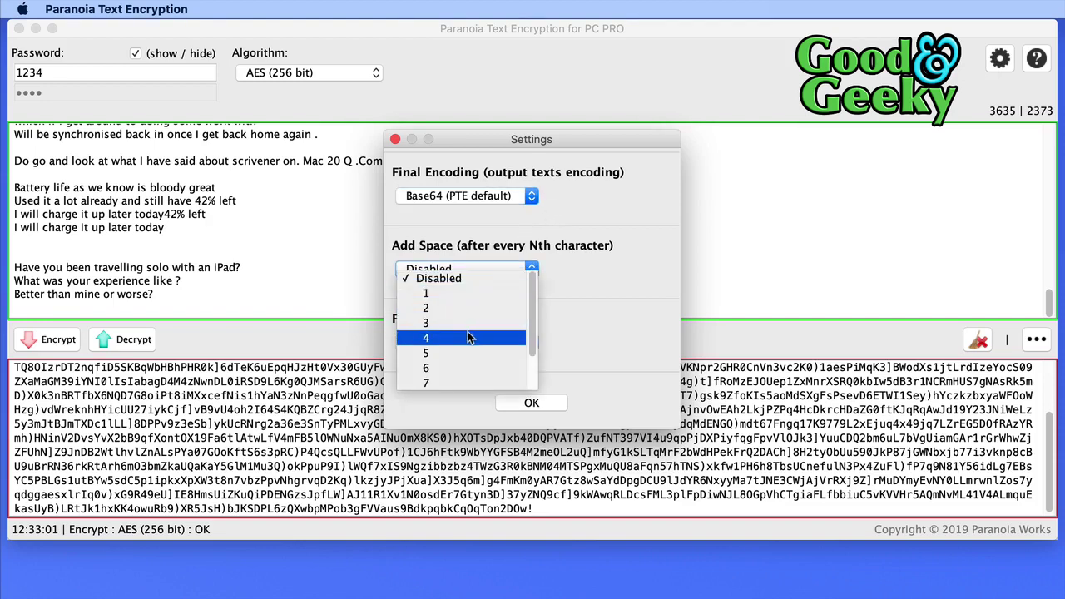
scroll(469, 337, down, 2)
click(460, 383)
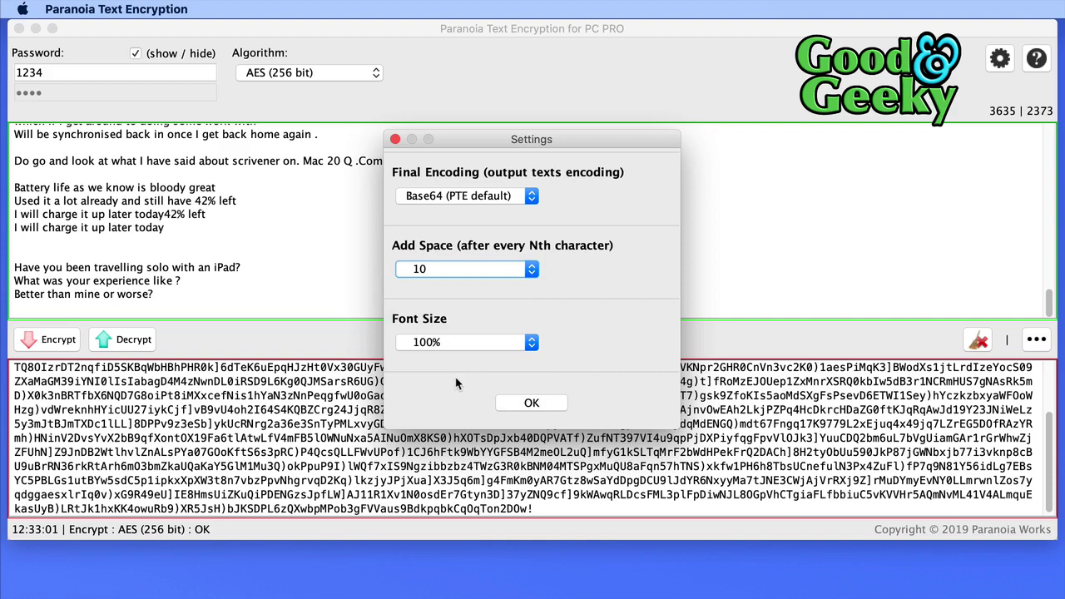
click(525, 404)
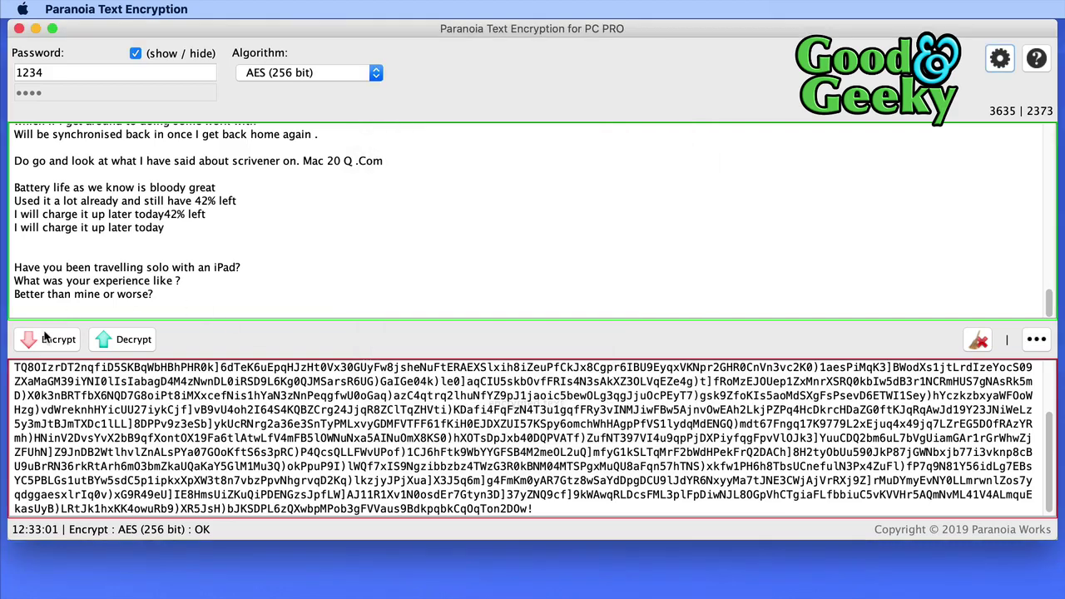
Re-encrypt the notes into spaced 10-character blocks, select the ciphertext, then clear both panes.
click(50, 339)
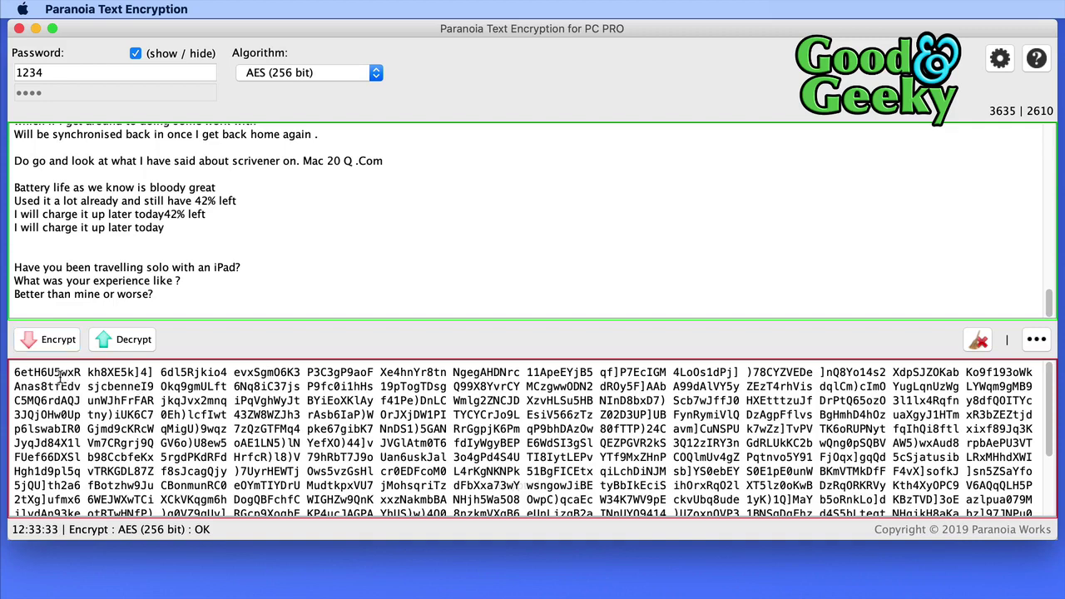
key(super+a)
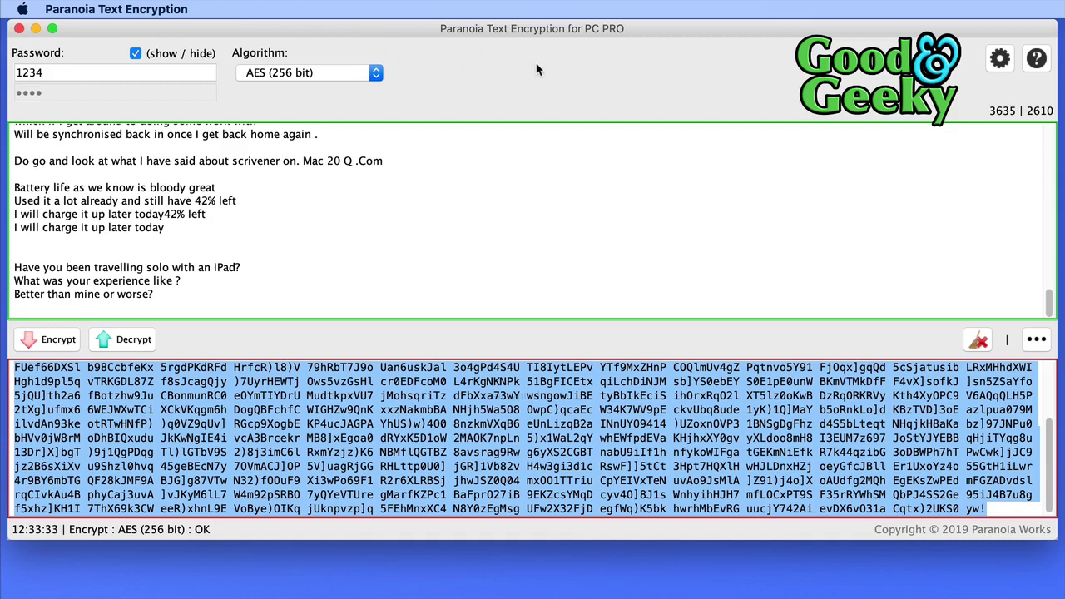
click(980, 346)
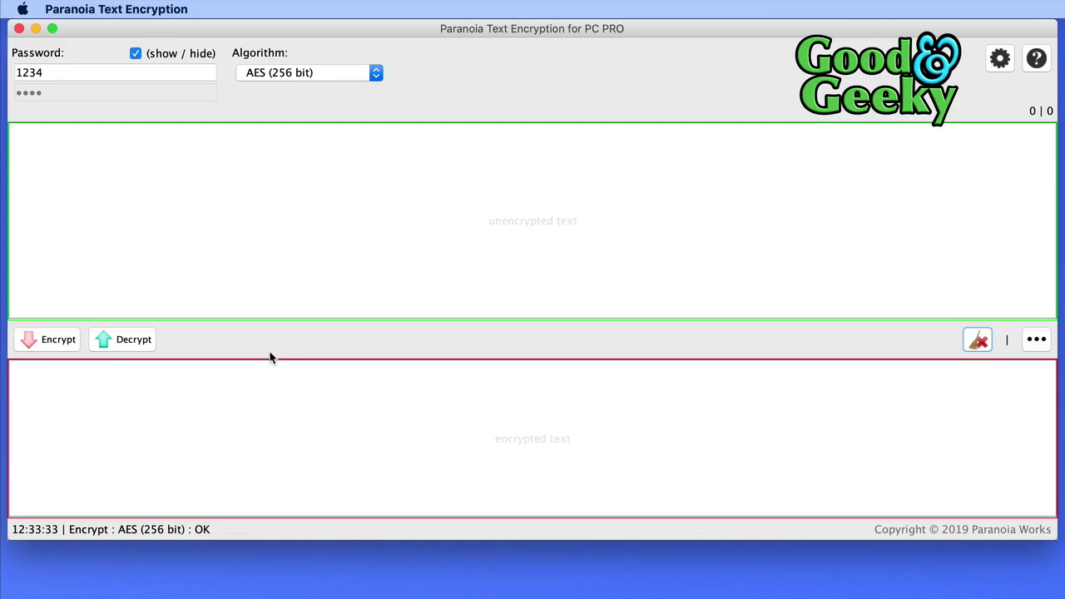
Delete the password and change the algorithm to Blowfish (448 bit).
click(70, 72)
key(BackSpace)
key(BackSpace)
key(BackSpace)
key(BackSpace)
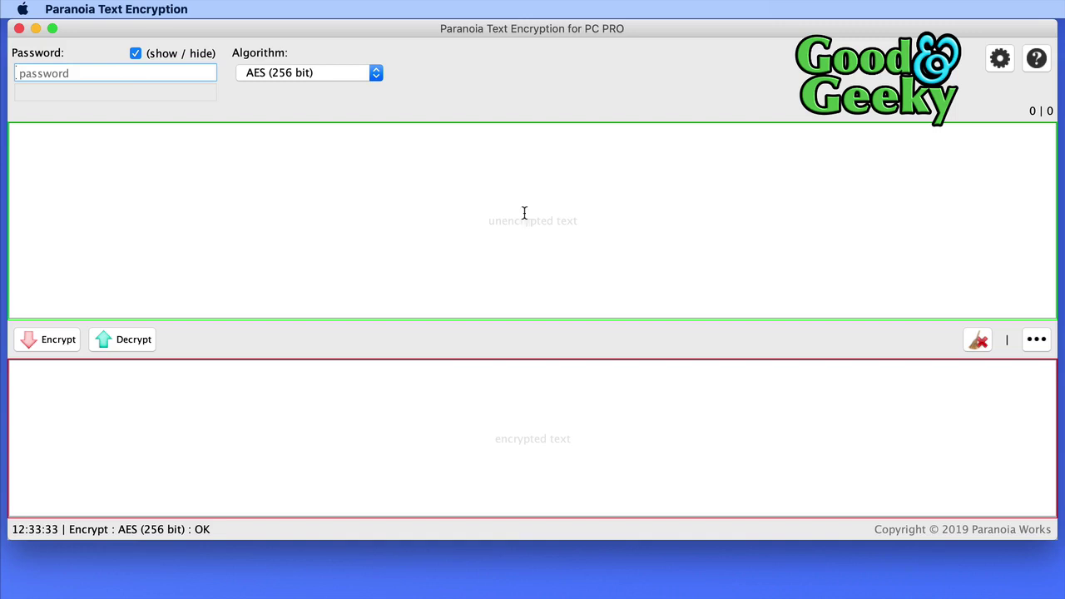
click(330, 75)
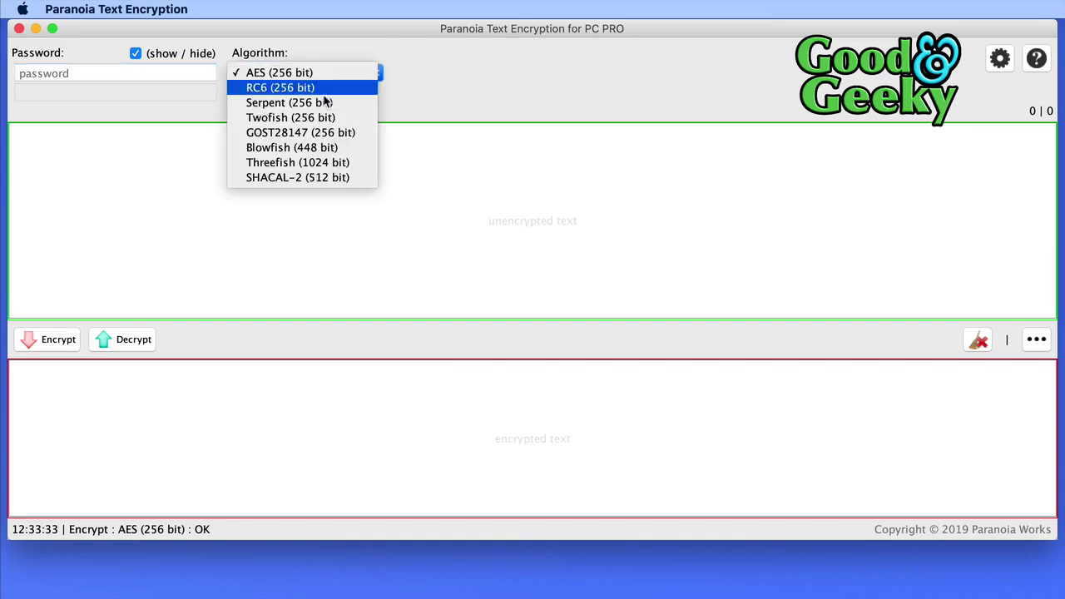
click(322, 102)
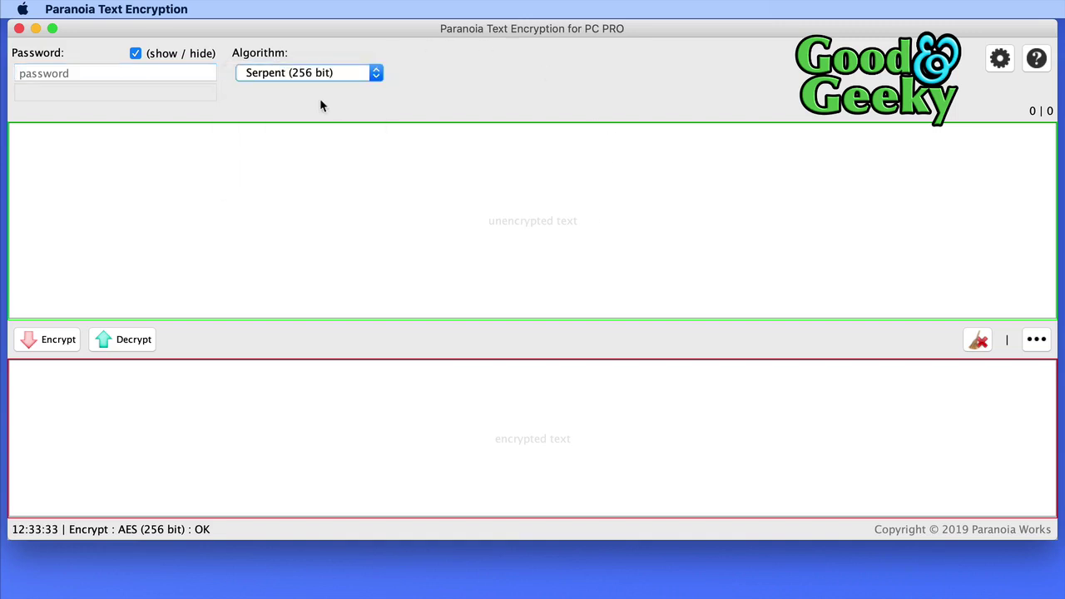
click(330, 74)
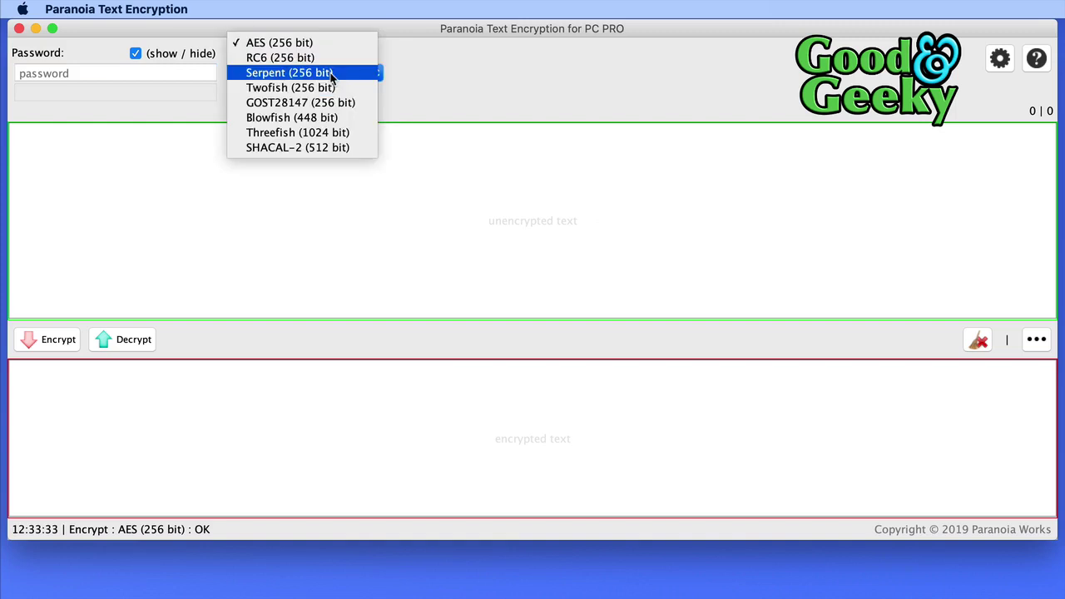
click(336, 119)
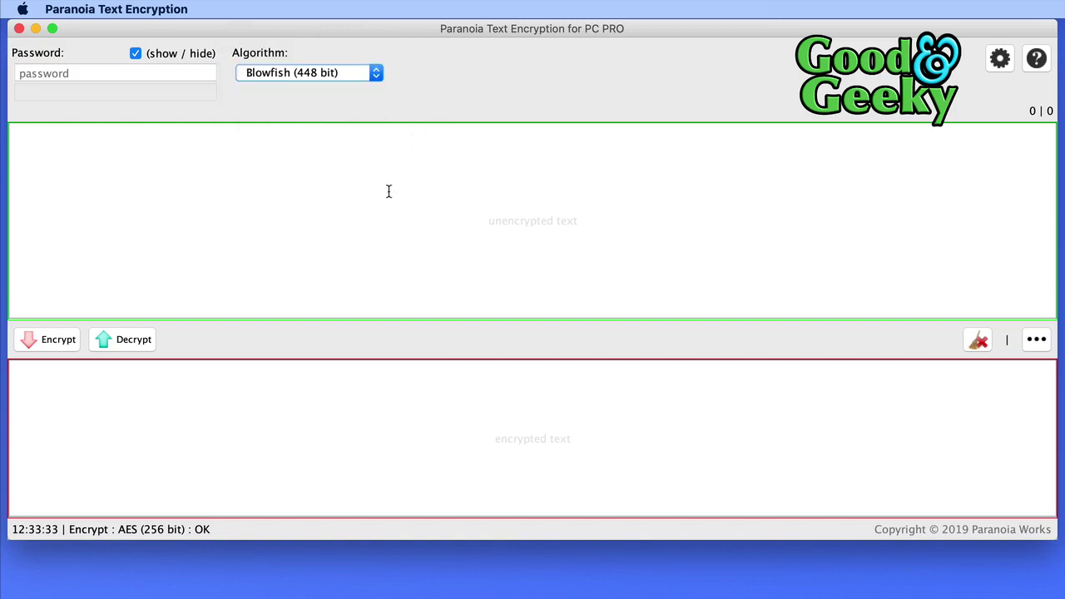
click(132, 403)
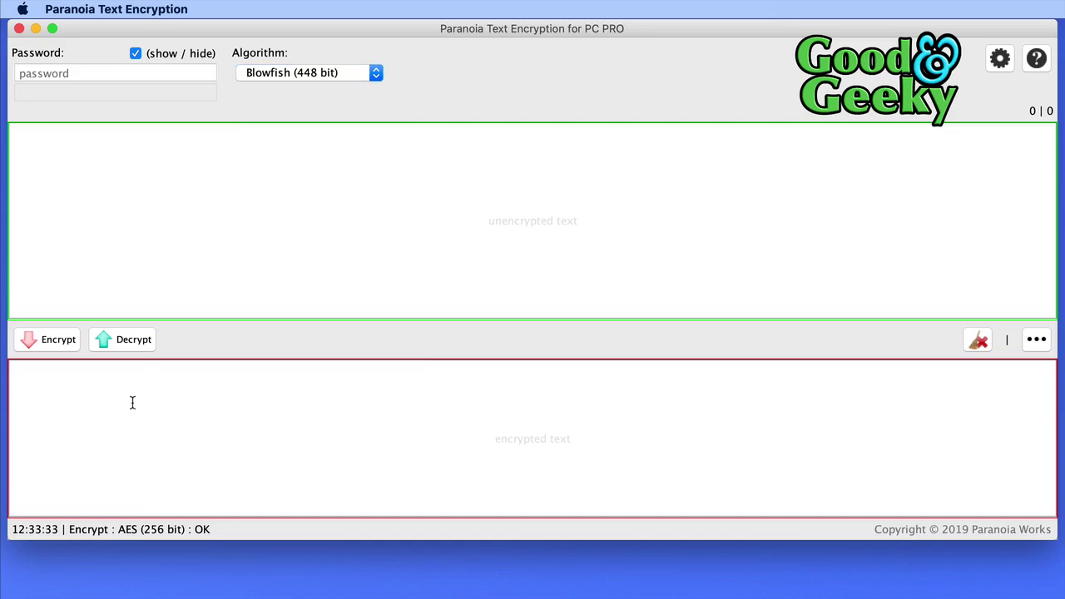
Paste the spaced ciphertext into the encrypted pane, attempt Decrypt, and dismiss the 'Enter a password' alert.
right_click(132, 403)
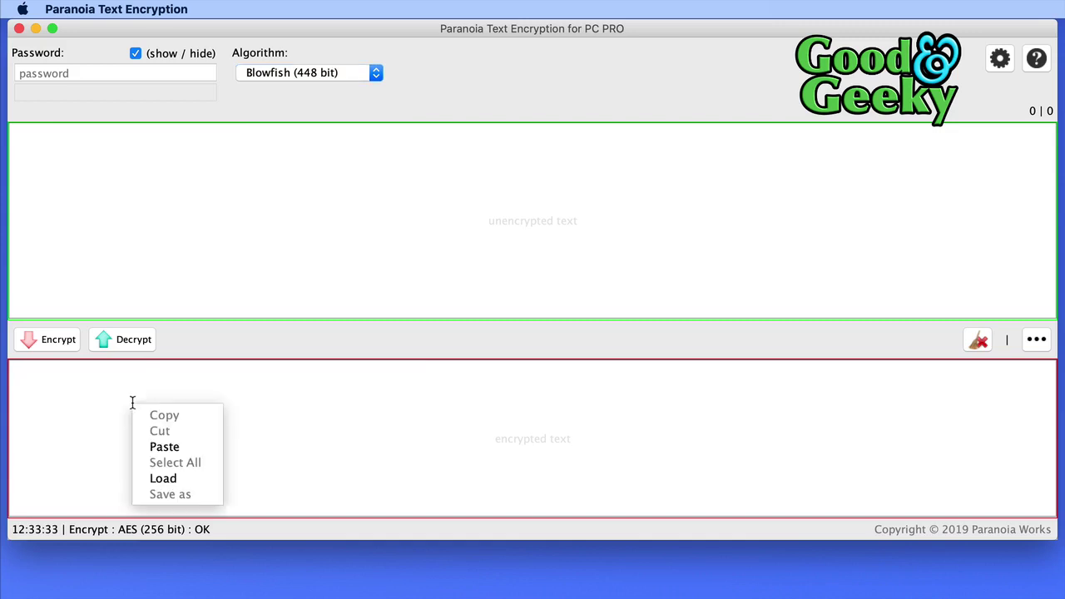
click(197, 450)
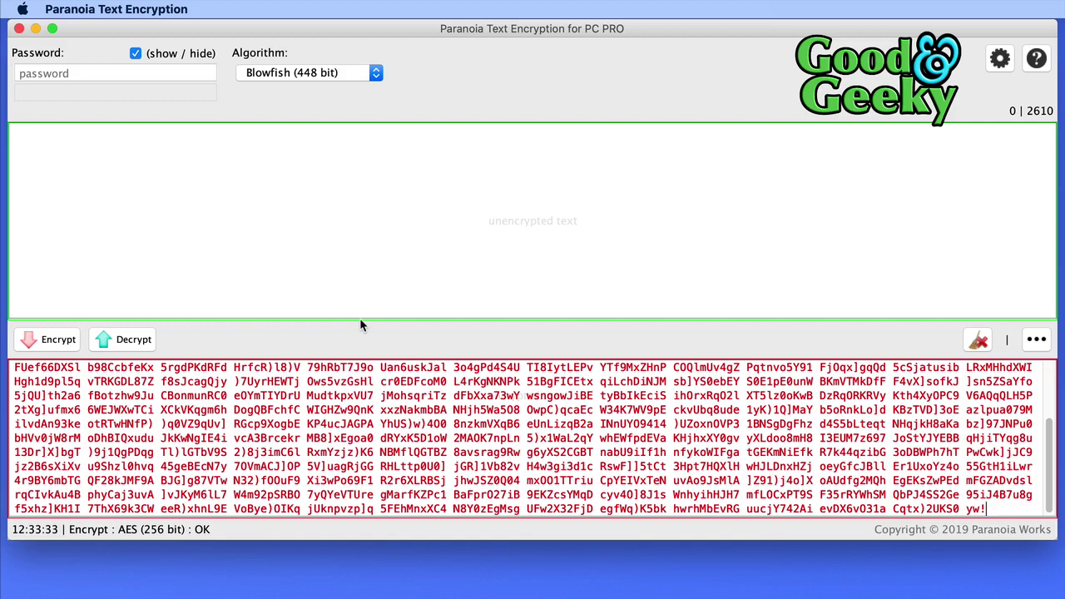
click(49, 74)
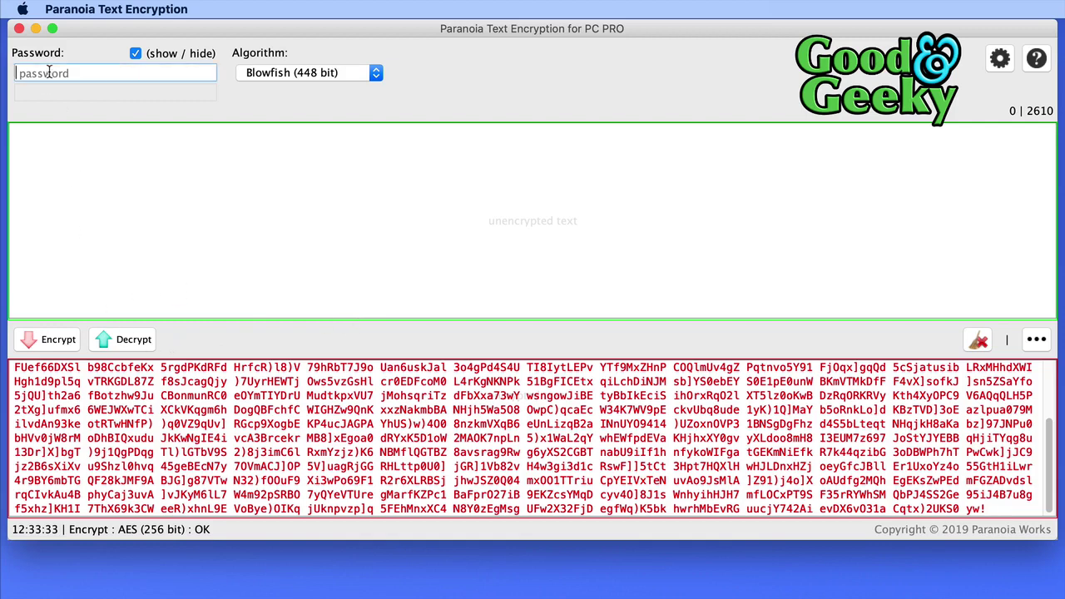
click(133, 340)
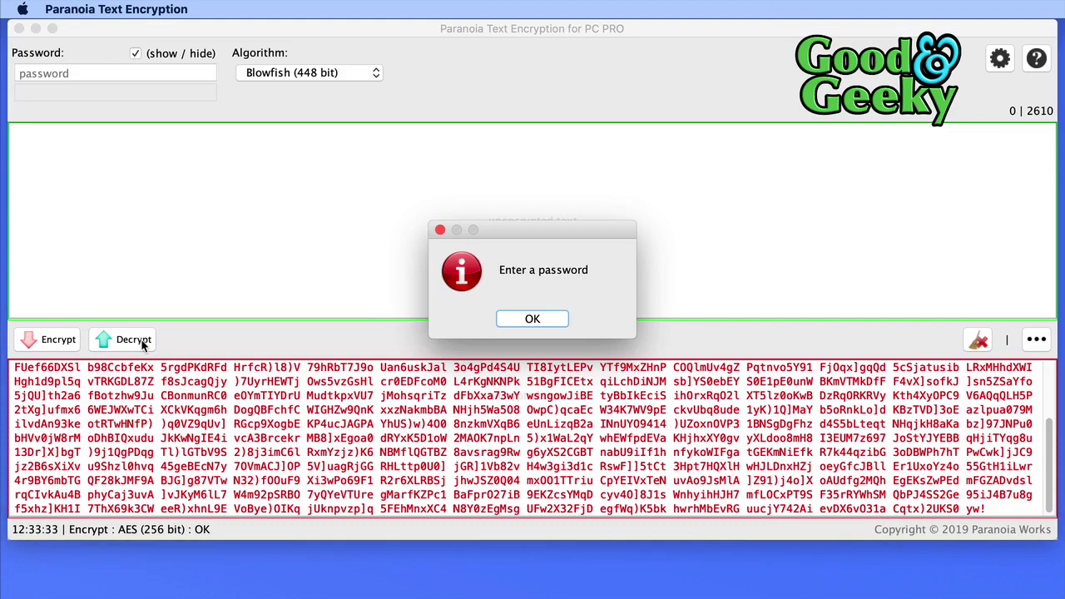
click(534, 319)
Try decrypting with a wrong four-digit password, dismiss the error, then enter the correct password.
click(69, 73)
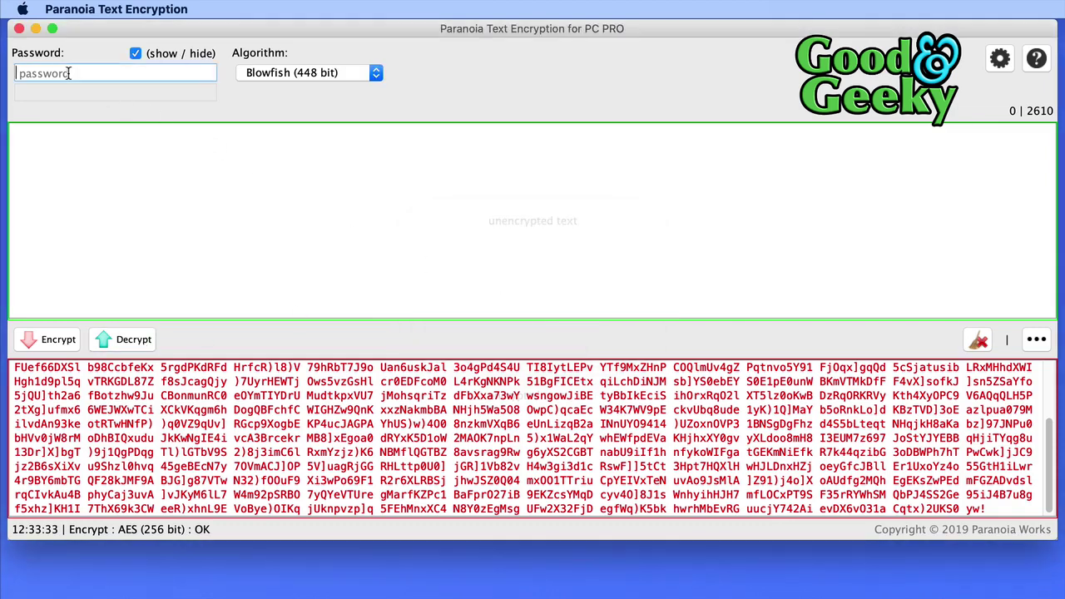
text(4321)
click(146, 339)
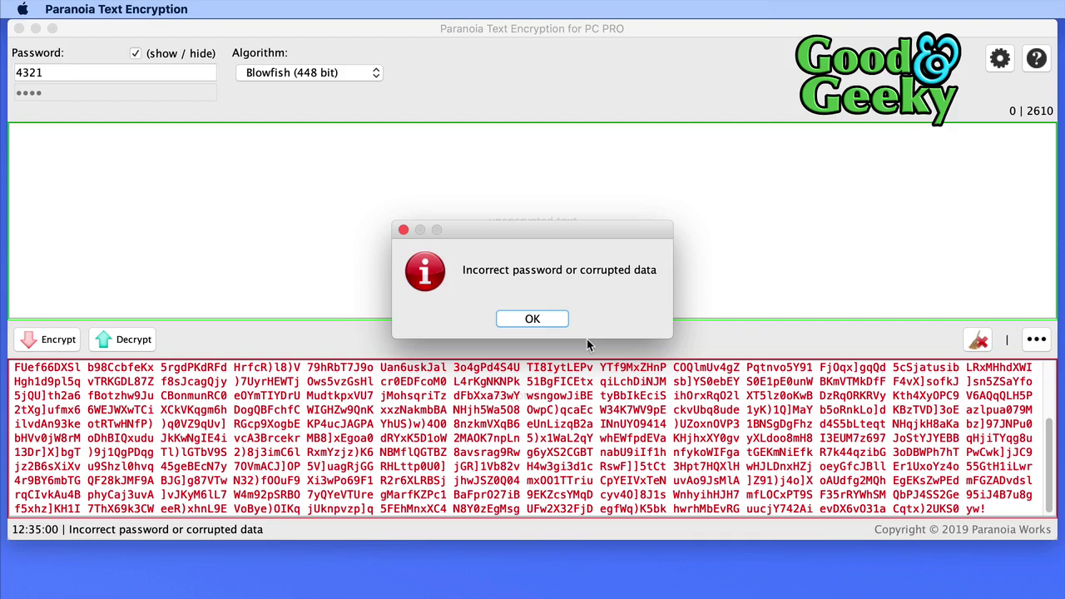
click(536, 319)
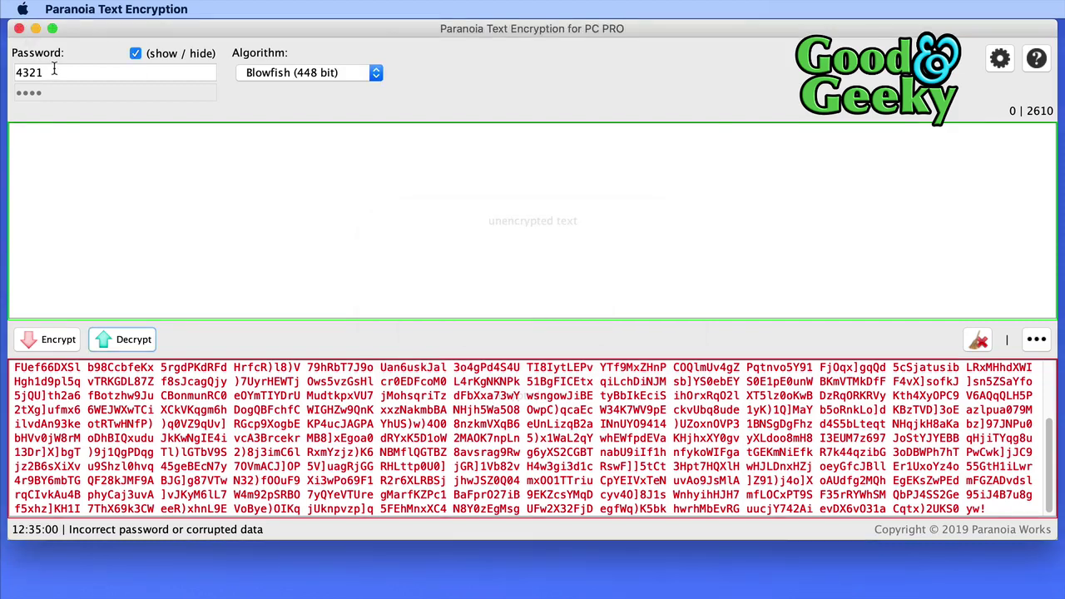
drag(51, 73, 3, 73)
text(1234)
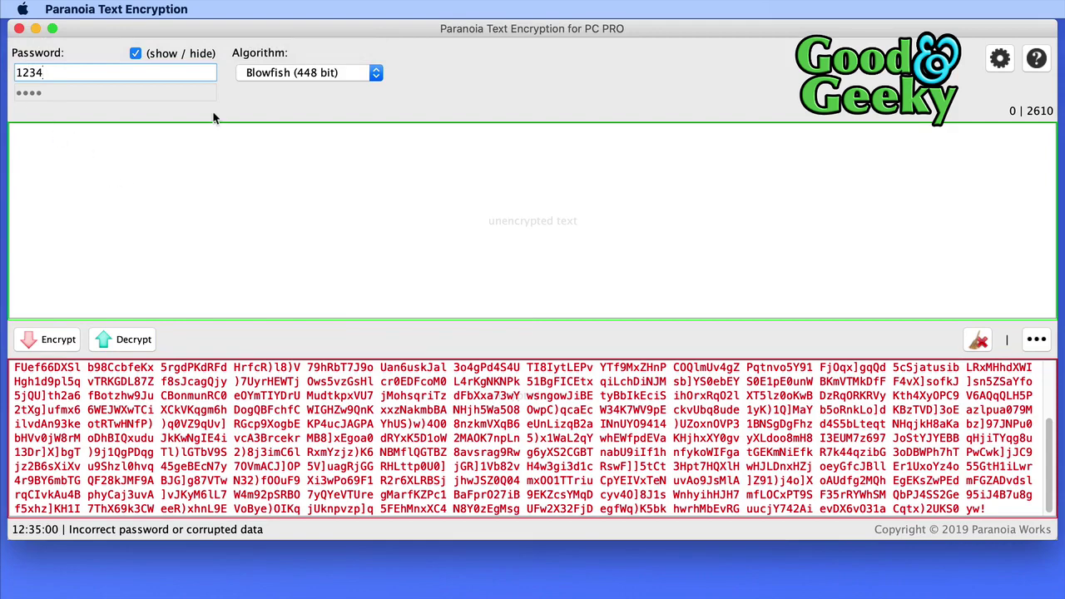
click(115, 344)
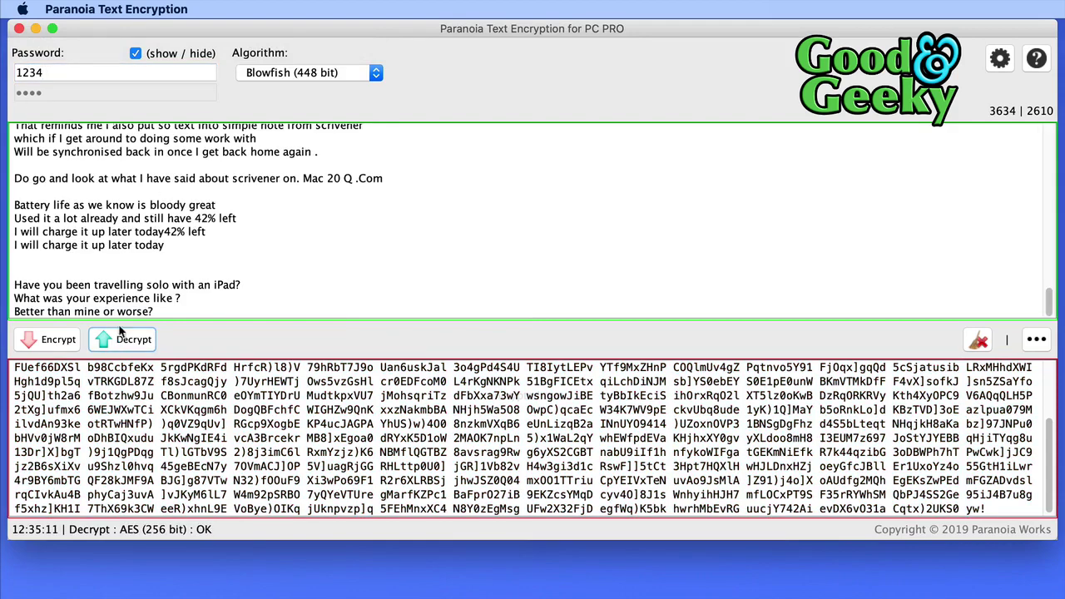
scroll(275, 205, up, 15)
scroll(275, 205, up, 5)
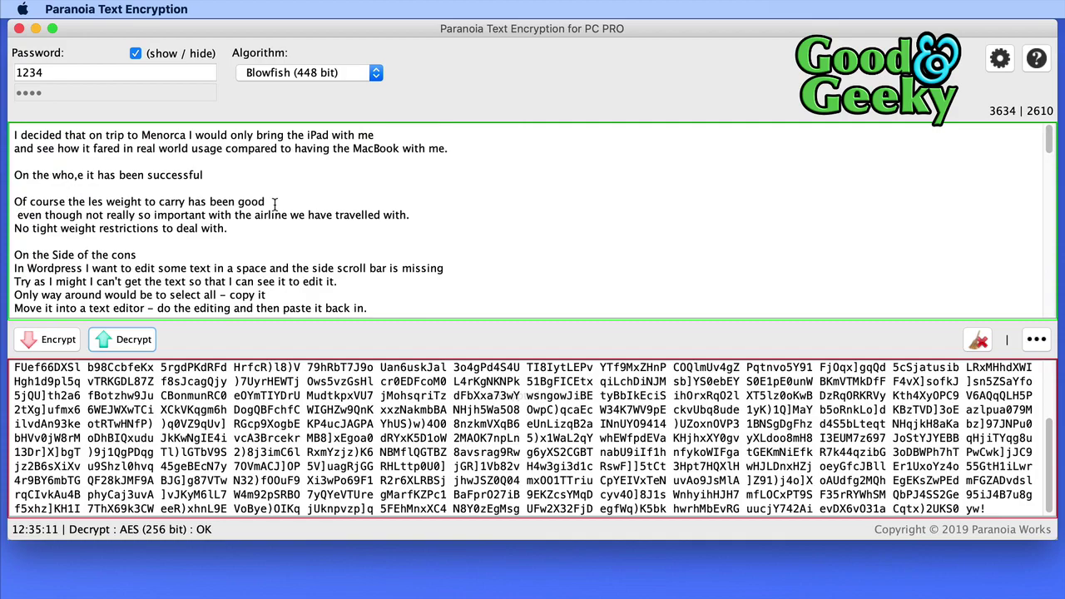
scroll(274, 205, down, 20)
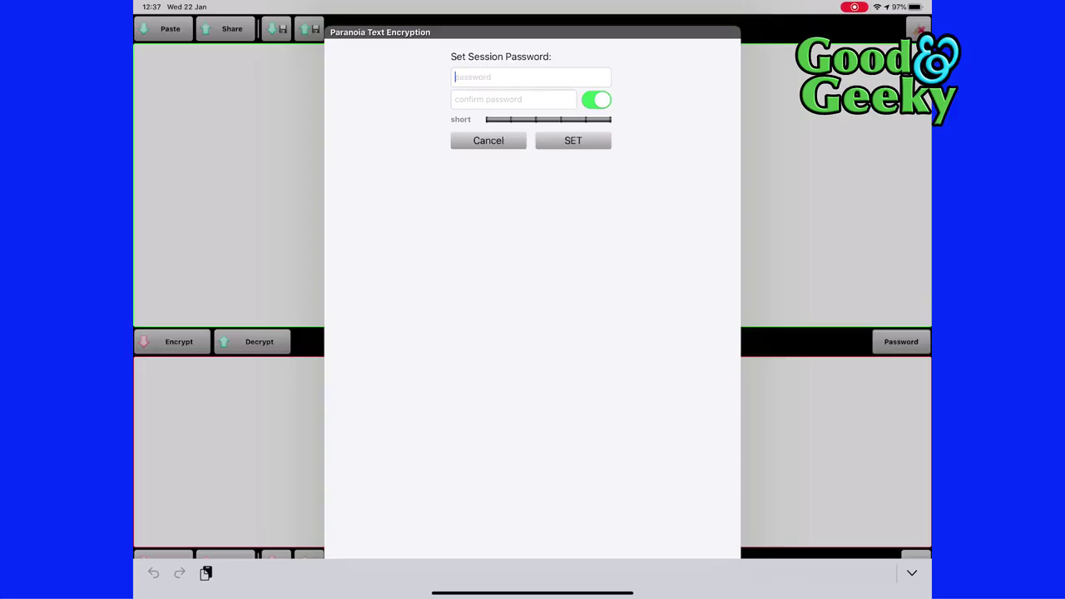
Type the four-digit session password and retype it in the confirm field.
text(1234)
click(491, 99)
text(1234)
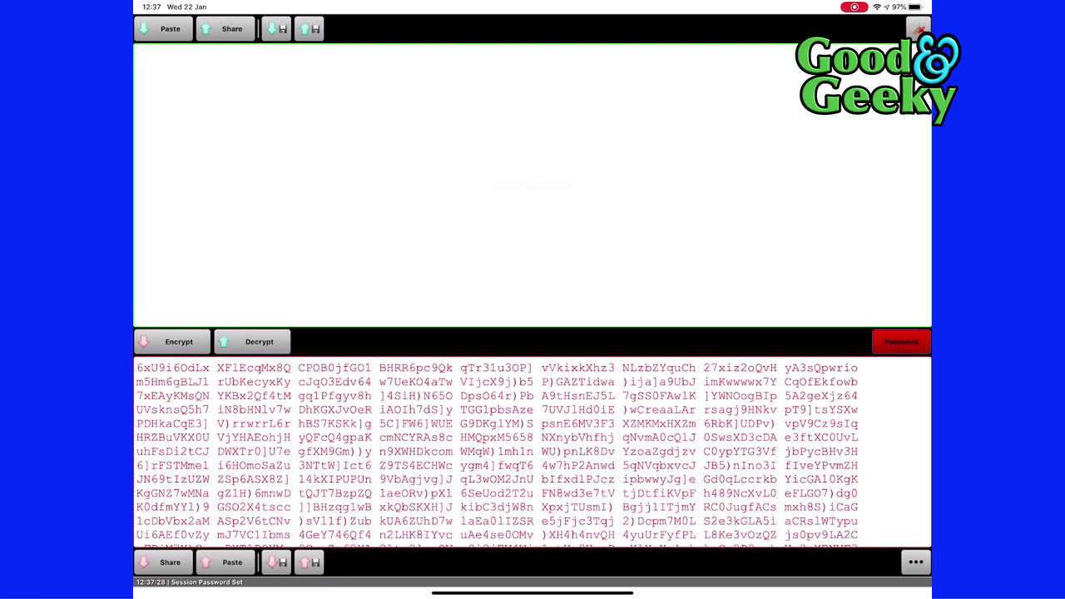
Decrypt the ciphertext into the Drafts article, scroll through it, and open the saved encrypted files list.
click(254, 341)
scroll(532, 183, up, 2)
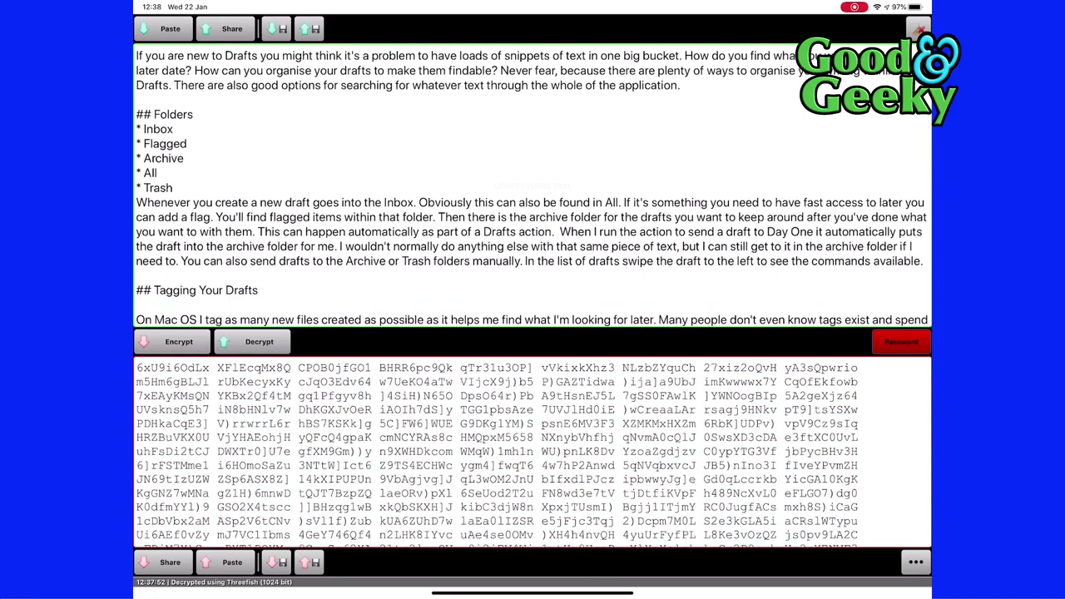
scroll(533, 183, down, 10)
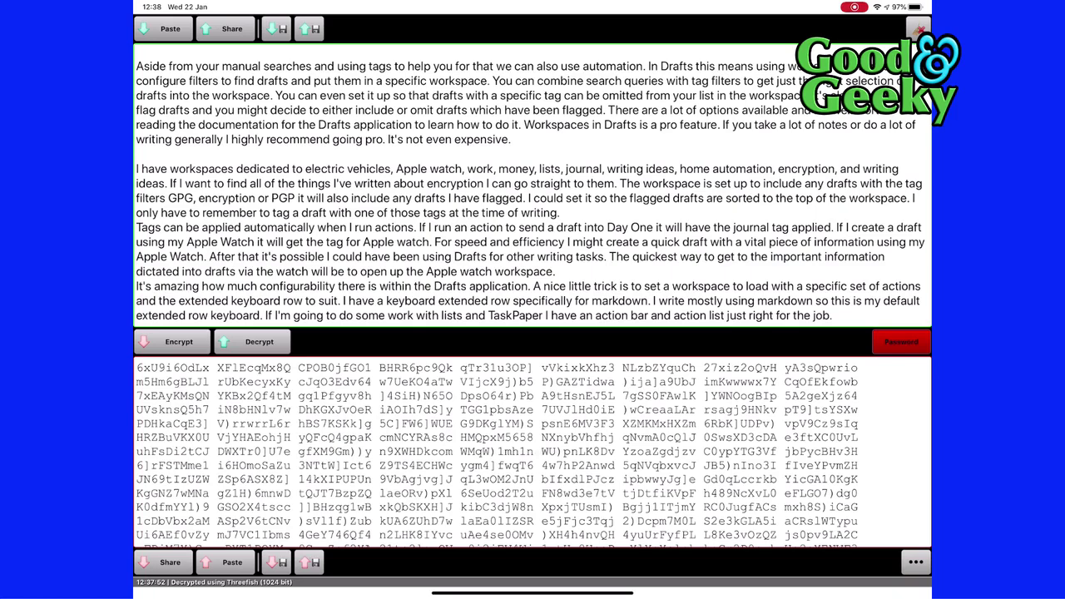
click(308, 563)
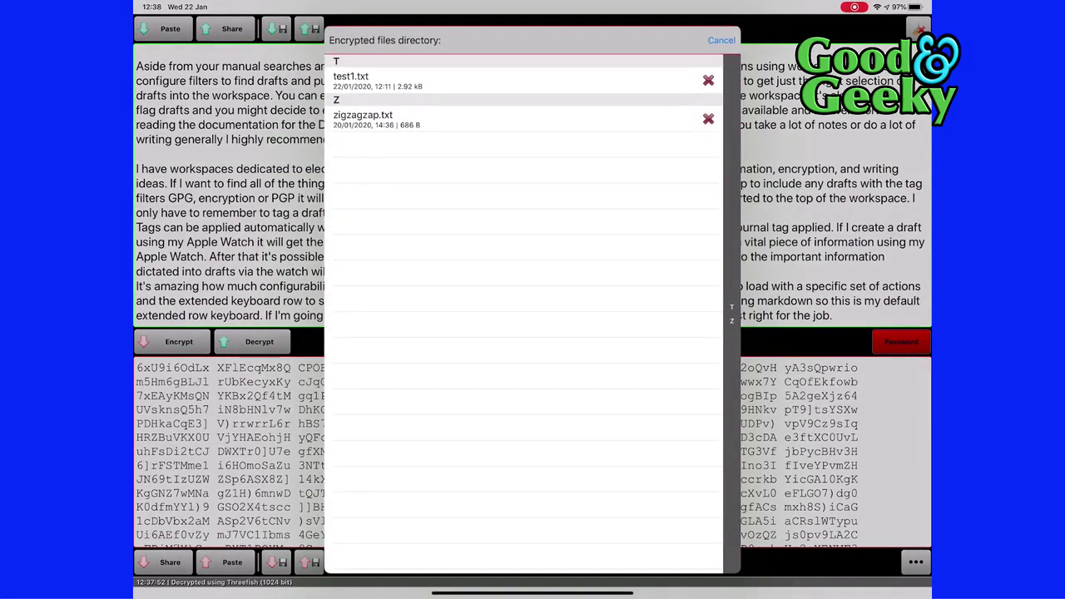
Load zigzagzap.txt from the Encrypted files directory as the encrypted text.
click(363, 119)
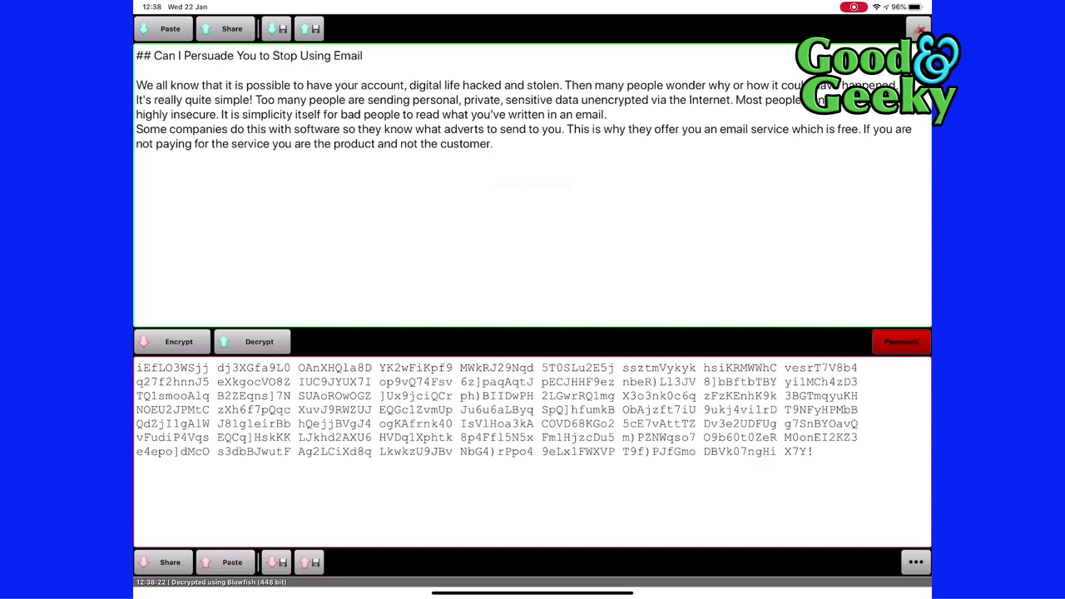
Re-encrypt the email article with Threefish (1024 bit) and copy the new ciphertext via the Share sheet.
click(172, 341)
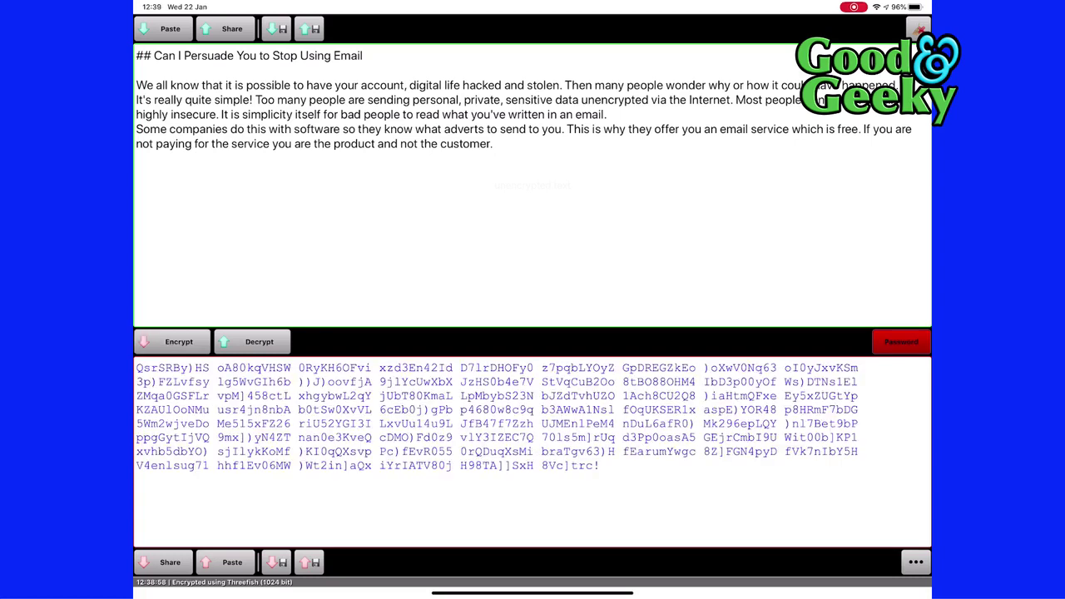
click(170, 562)
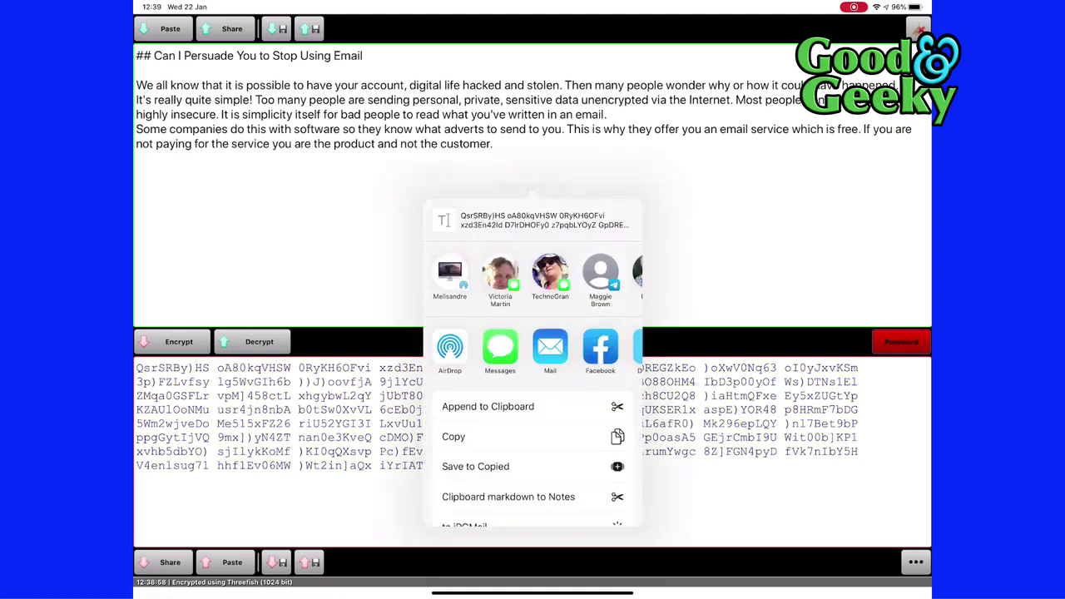
click(454, 437)
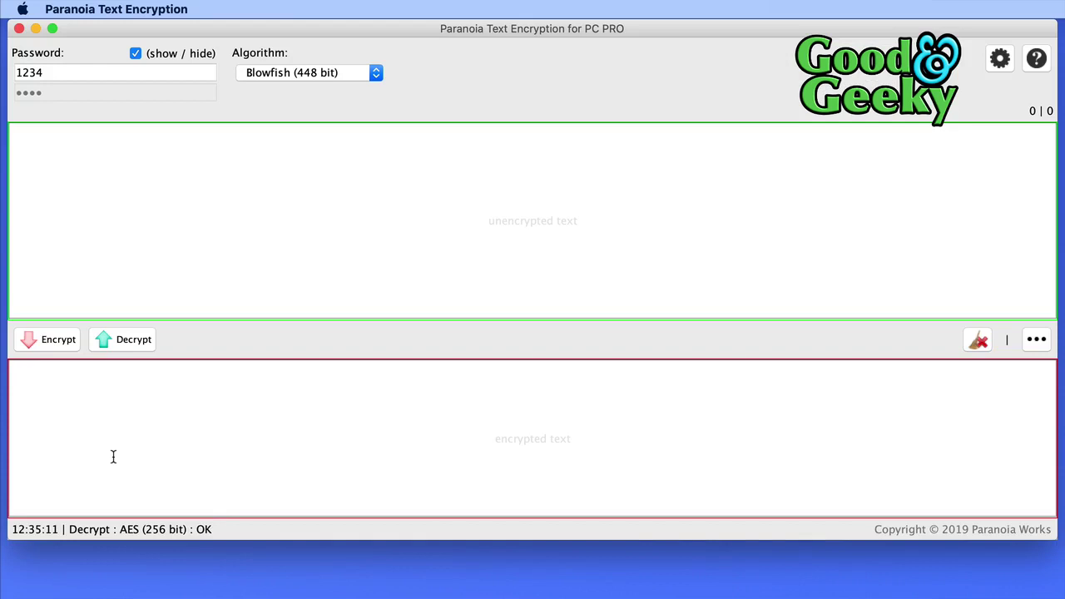
Paste the iPad's Threefish ciphertext into the encrypted box and decrypt it into the email article.
right_click(113, 456)
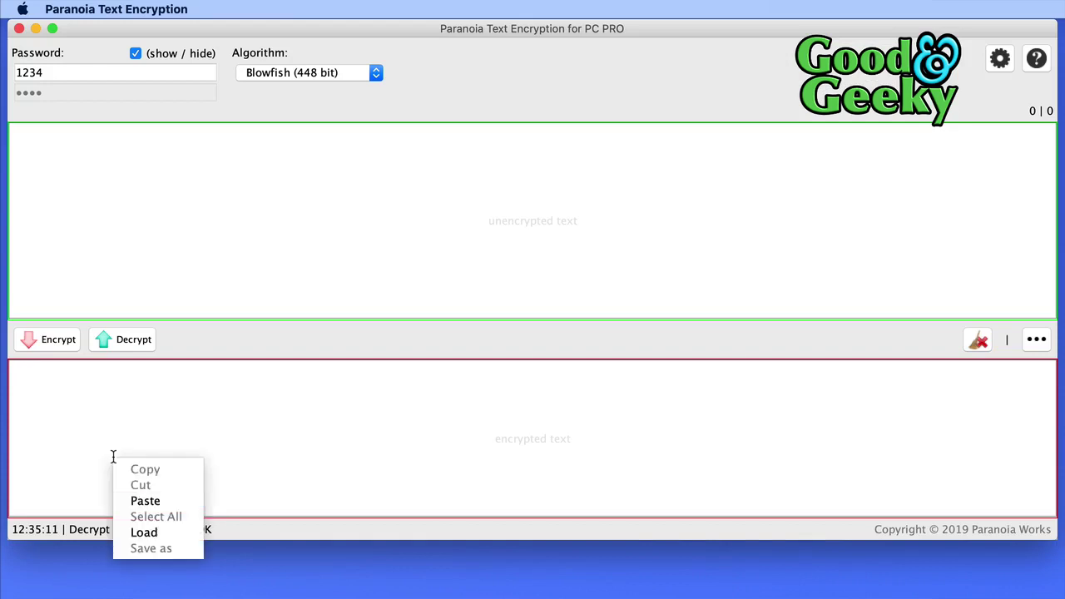
click(168, 506)
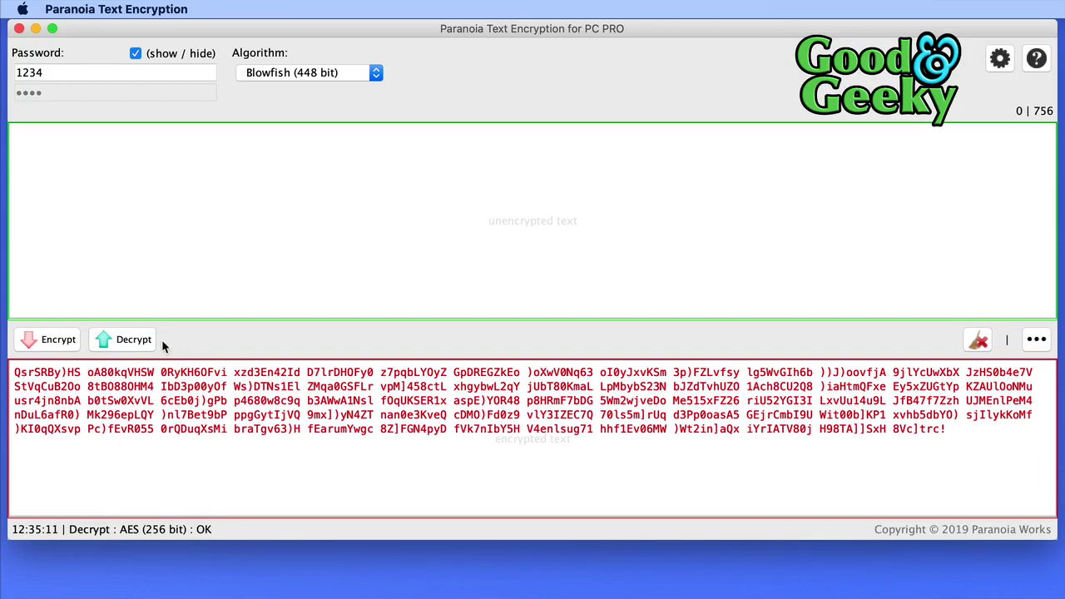
click(133, 340)
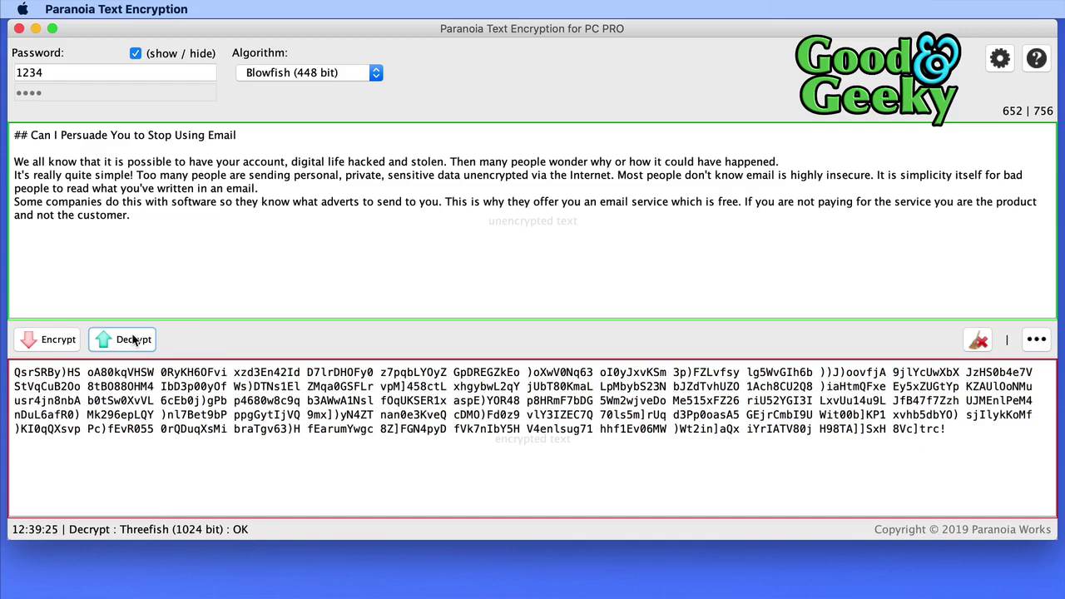